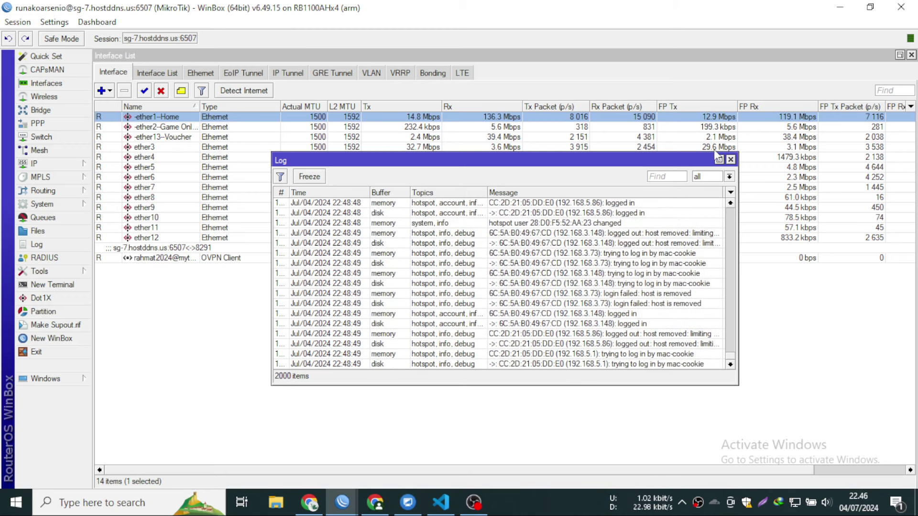
# Add the router's time display to the session toolbar
pyautogui.rightClick(694, 46)
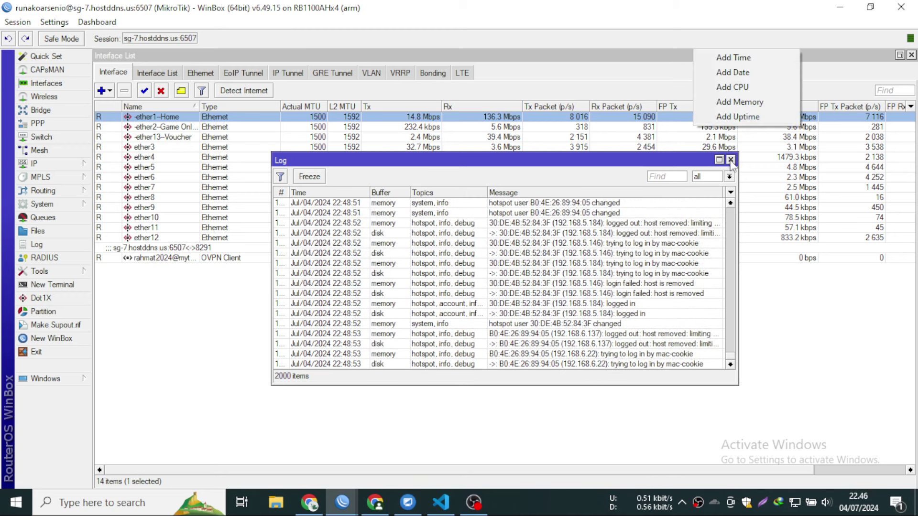
pyautogui.click(740, 118)
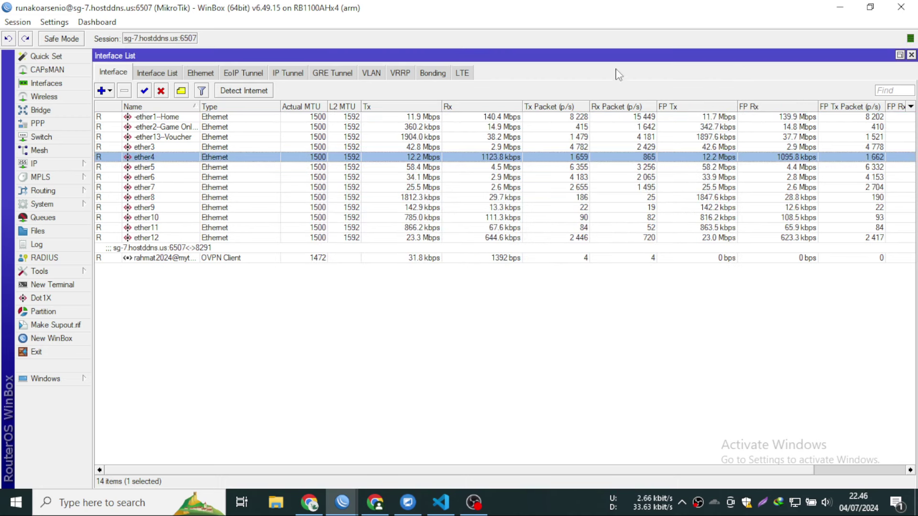
pyautogui.rightClick(560, 44)
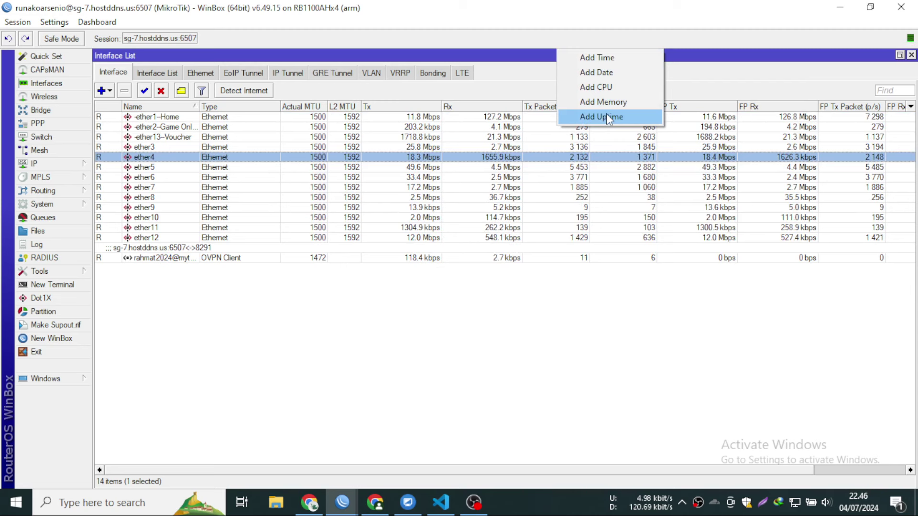
pyautogui.click(595, 57)
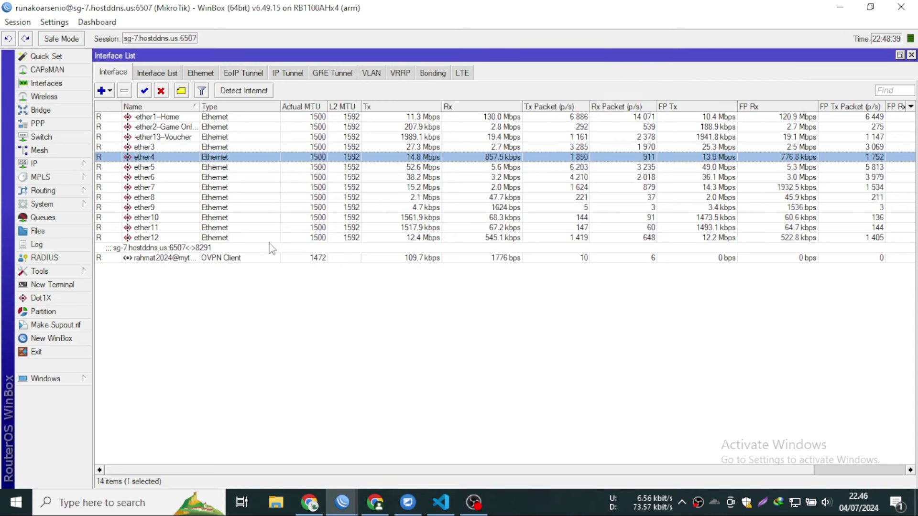
# Review the router log, close it, and check log.0.txt and log.1.txt in the router's file list
pyautogui.click(37, 245)
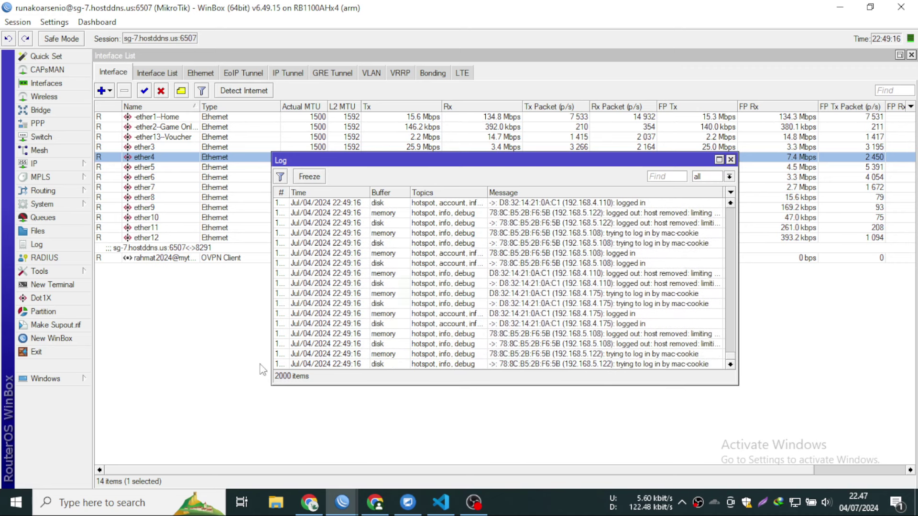
pyautogui.click(730, 160)
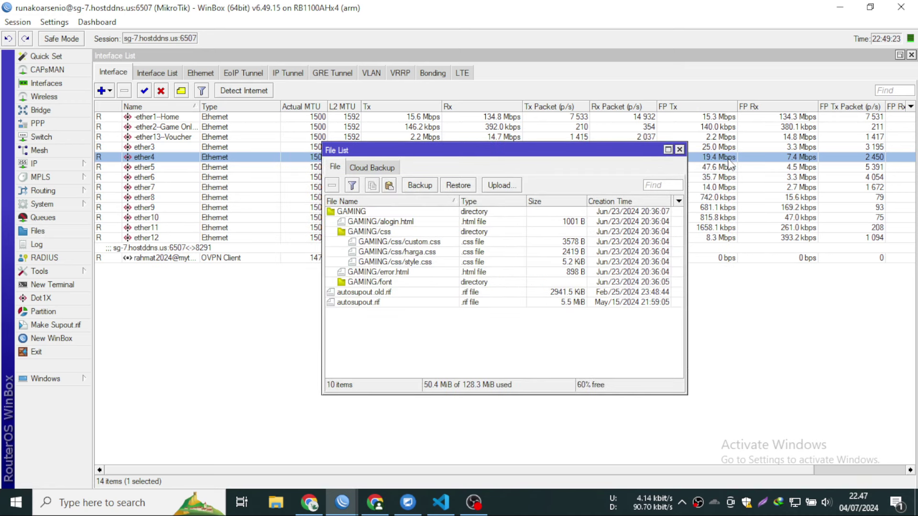
pyautogui.scroll(-7, 575, 287)
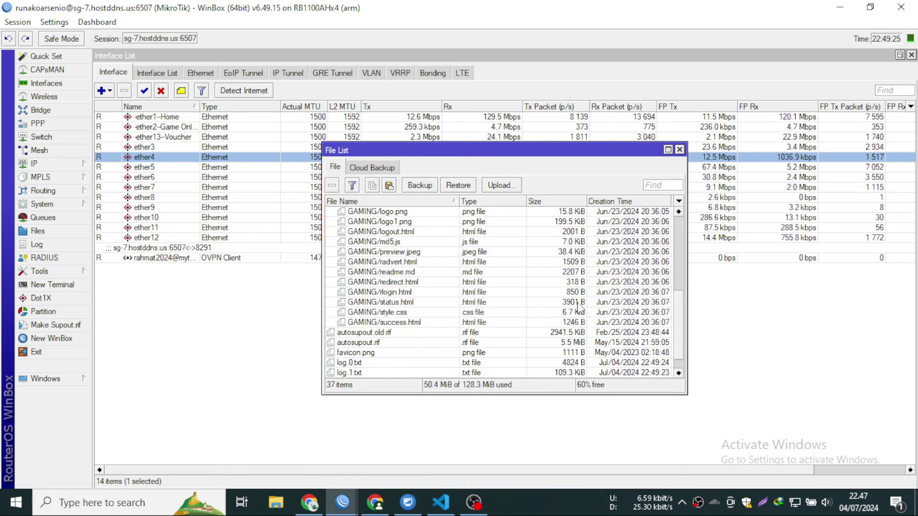
pyautogui.click(383, 343)
pyautogui.click(382, 349)
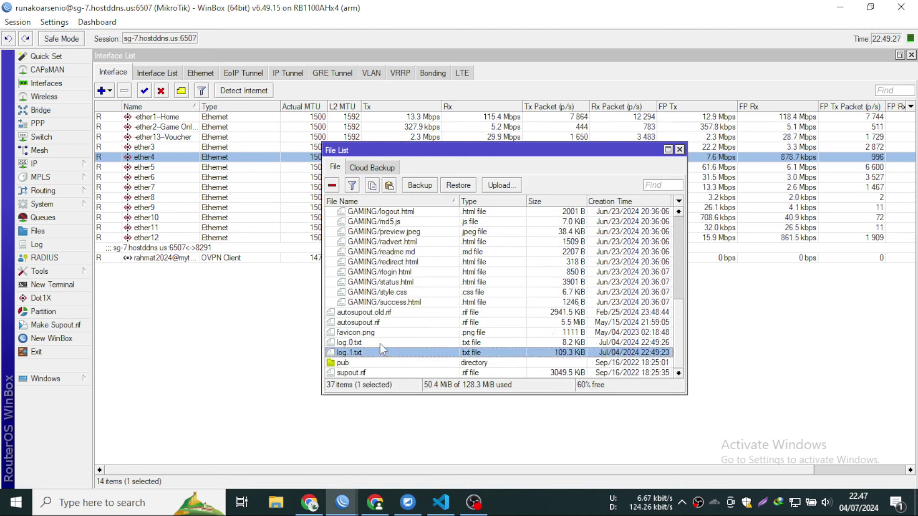
pyautogui.click(382, 343)
pyautogui.click(383, 349)
pyautogui.click(383, 344)
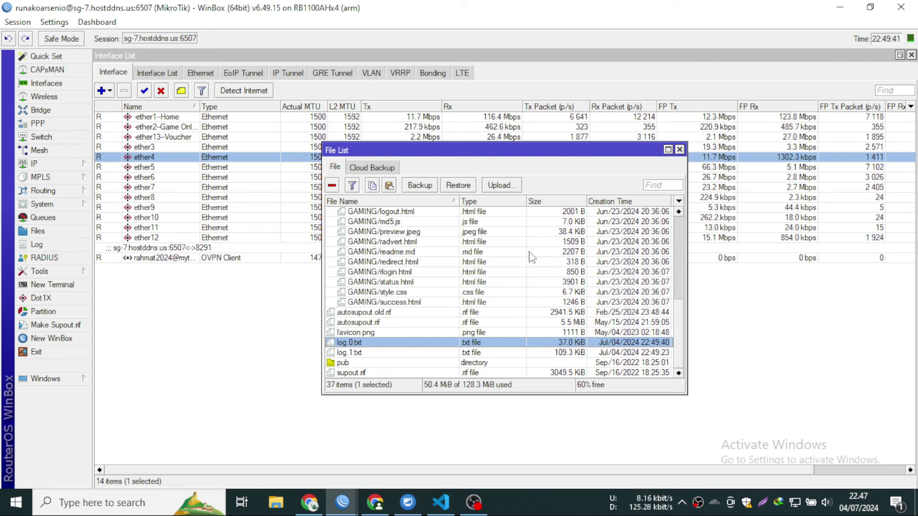
# Move the file list aside, check the latest log entries, and close the log
pyautogui.moveTo(450, 152); pyautogui.dragTo(323, 180)
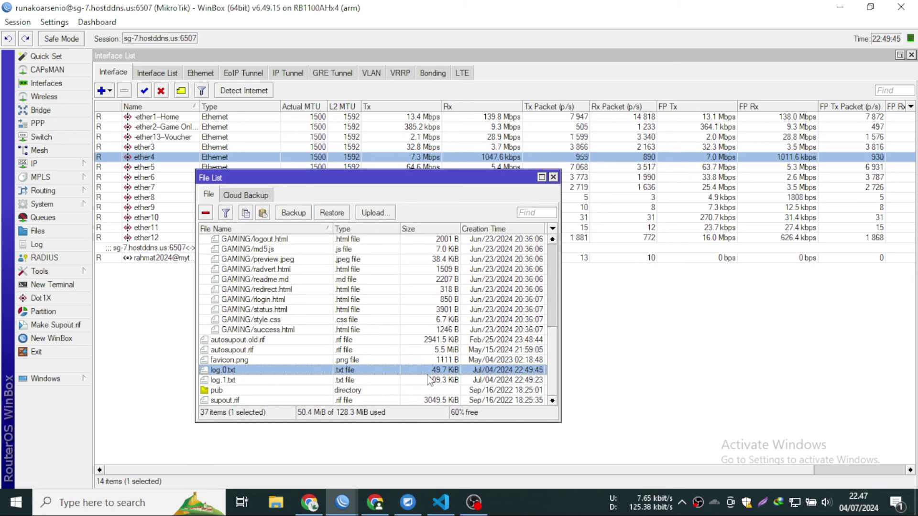
pyautogui.click(62, 243)
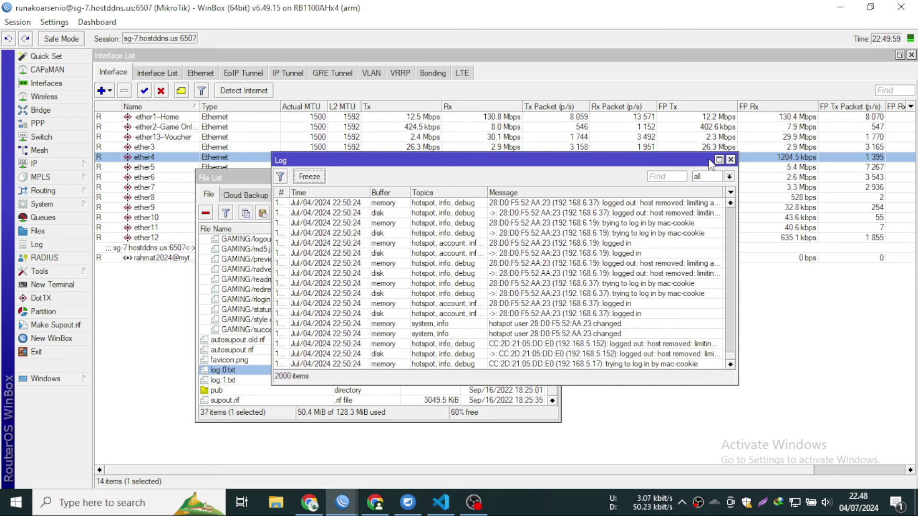
pyautogui.click(730, 159)
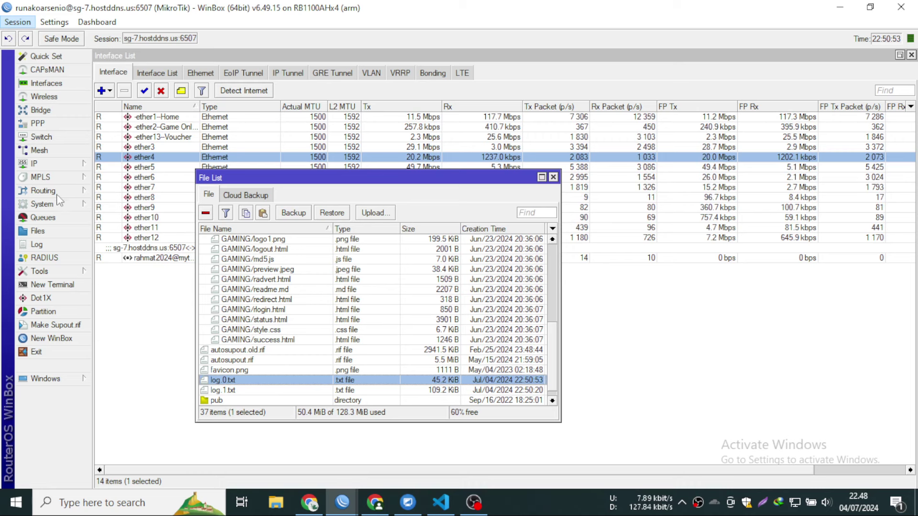
# Open the IP firewall and arrange its window and the file list so both can be seen
pyautogui.click(57, 164)
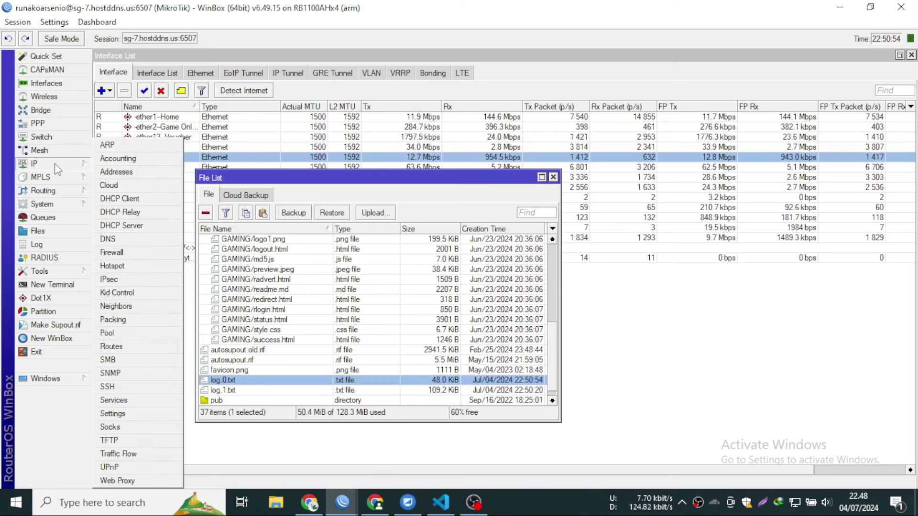
pyautogui.click(114, 250)
pyautogui.moveTo(292, 156); pyautogui.dragTo(395, 144)
pyautogui.moveTo(248, 181); pyautogui.dragTo(159, 230)
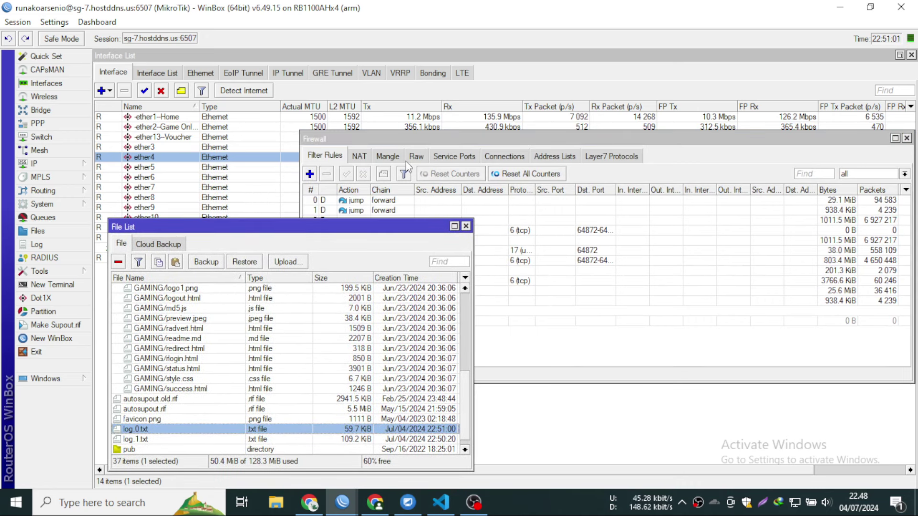
pyautogui.moveTo(388, 140); pyautogui.dragTo(365, 99)
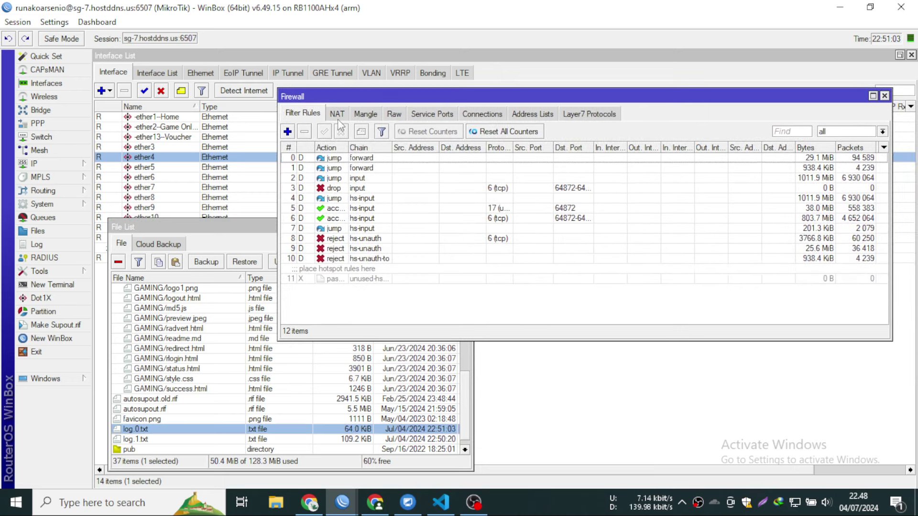
# Examine the firewall's Mangle rules and its full list of NAT rules
pyautogui.click(365, 113)
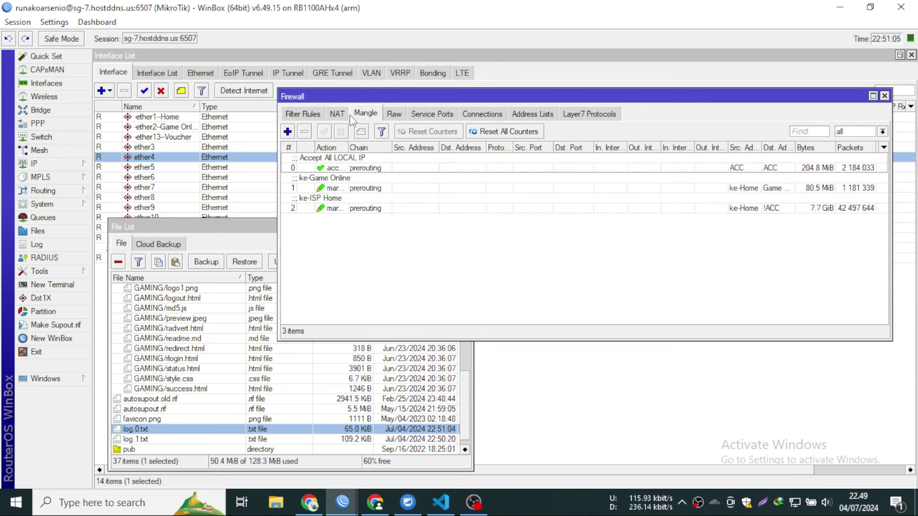
pyautogui.click(344, 117)
pyautogui.scroll(-10, 415, 306)
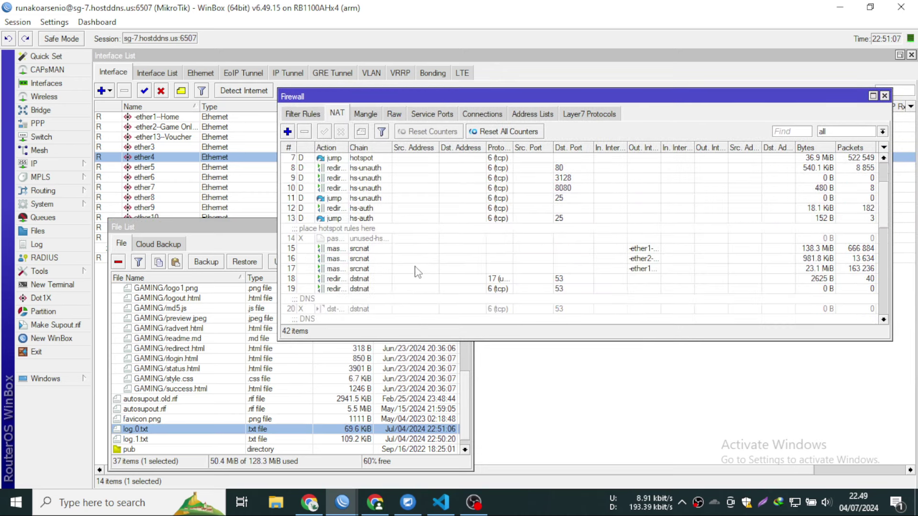
pyautogui.scroll(-1, 415, 272)
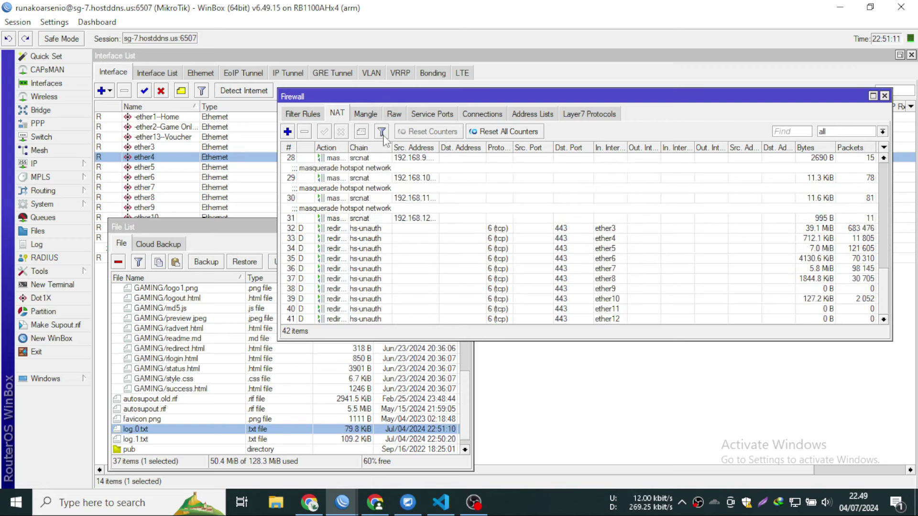
# Widen the destination address list column in the Mangle rules and view the Raw rules
pyautogui.click(366, 115)
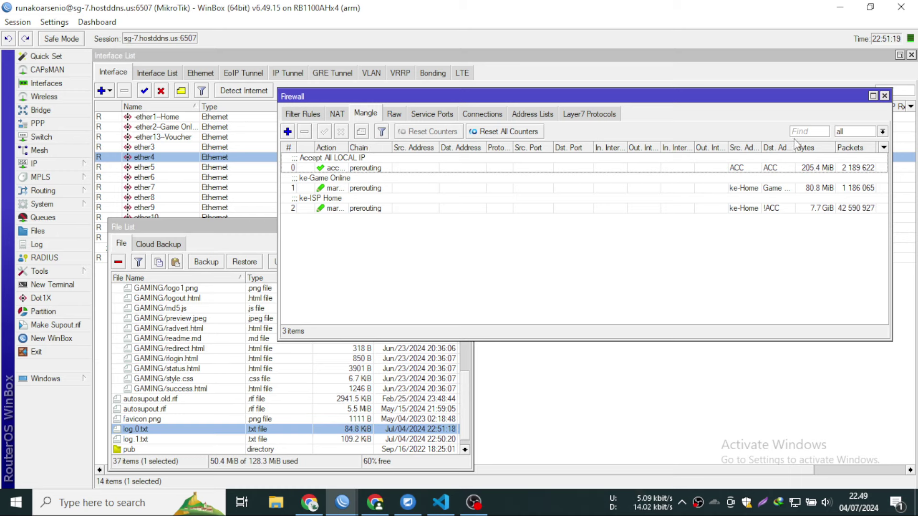
pyautogui.moveTo(795, 143); pyautogui.dragTo(809, 144)
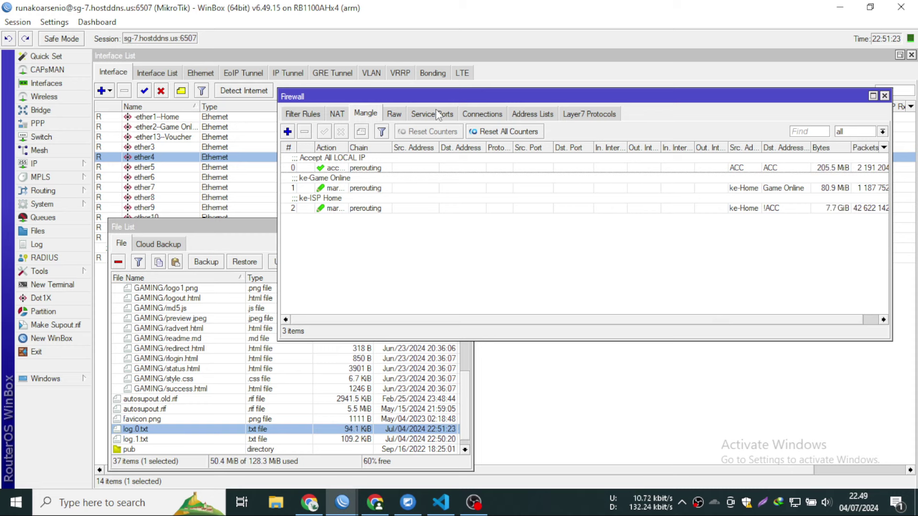
pyautogui.click(399, 115)
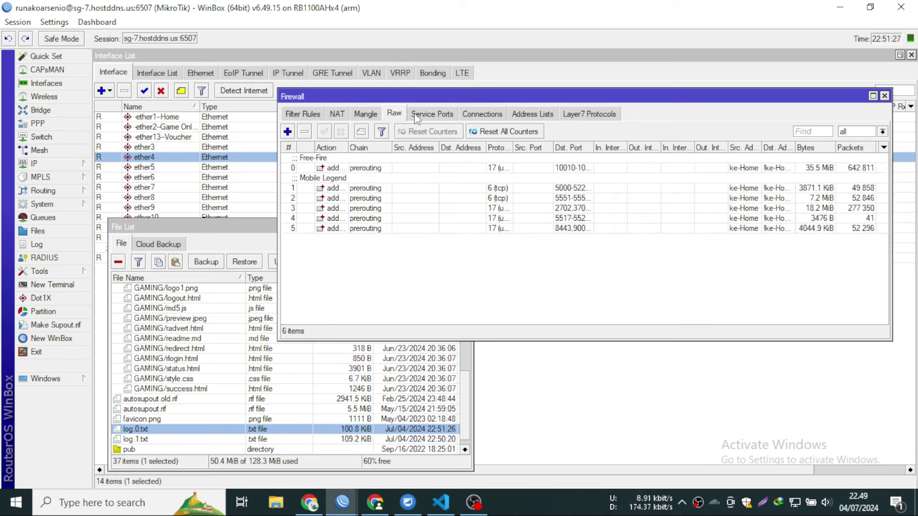
# Filter the firewall address lists to ACC and examine its entries
pyautogui.click(533, 115)
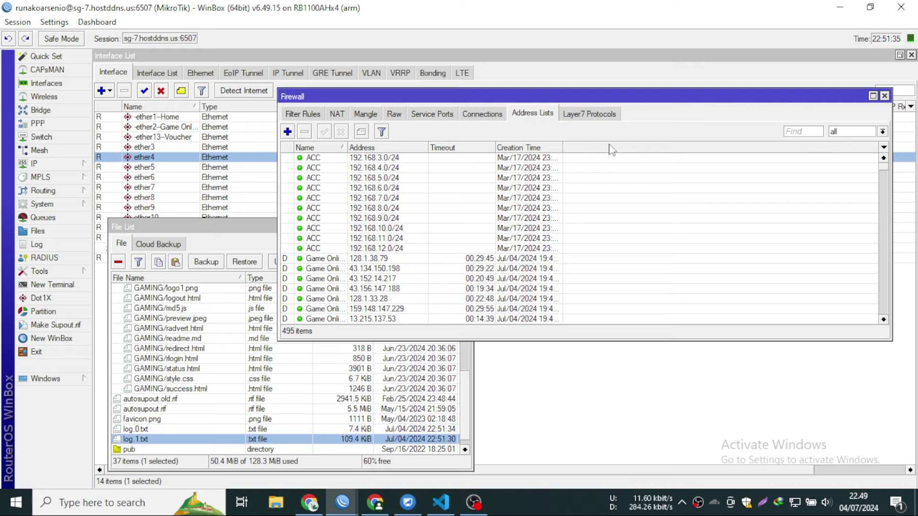
pyautogui.click(850, 129)
pyautogui.click(859, 148)
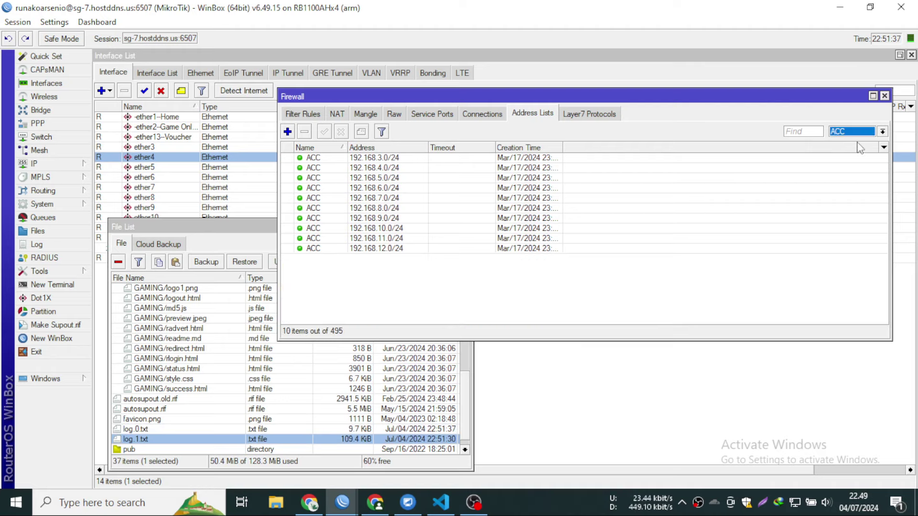
pyautogui.click(845, 132)
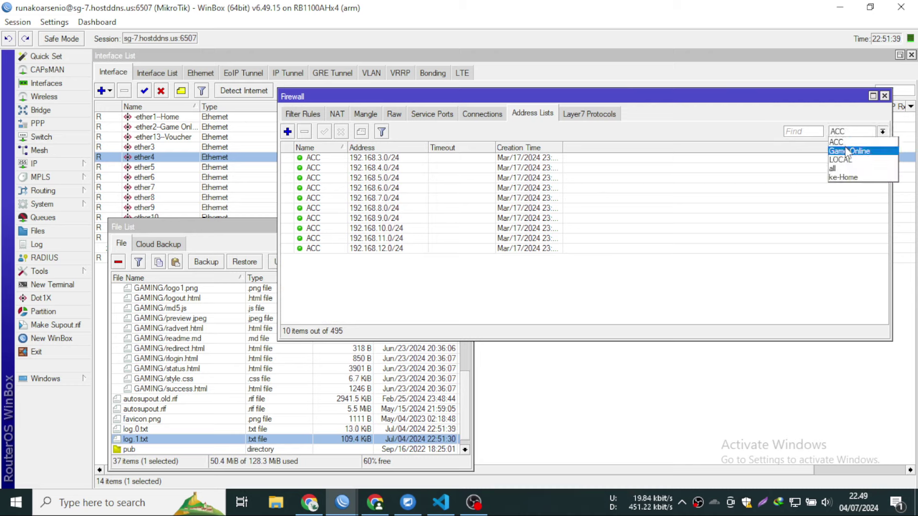
pyautogui.press('Escape')
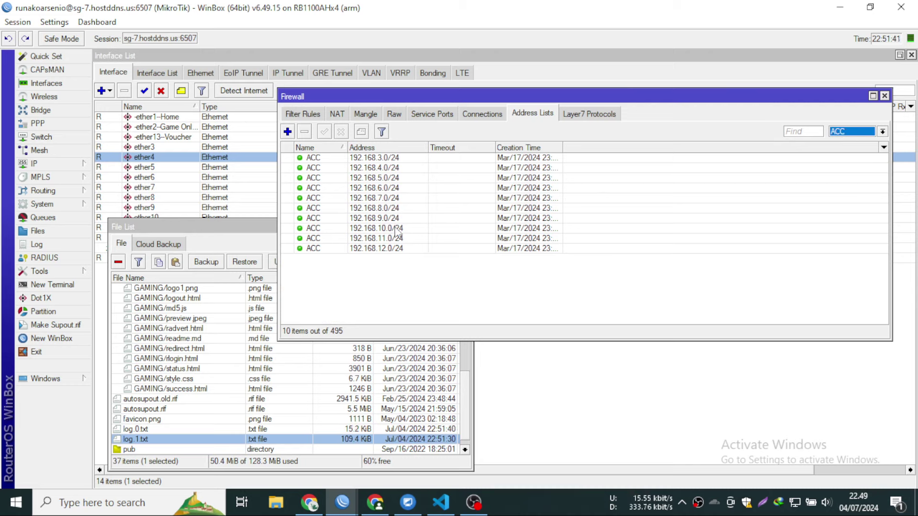
# Filter the firewall address lists in turn by Game Online, LOCAL, all, and ke-Home
pyautogui.click(861, 134)
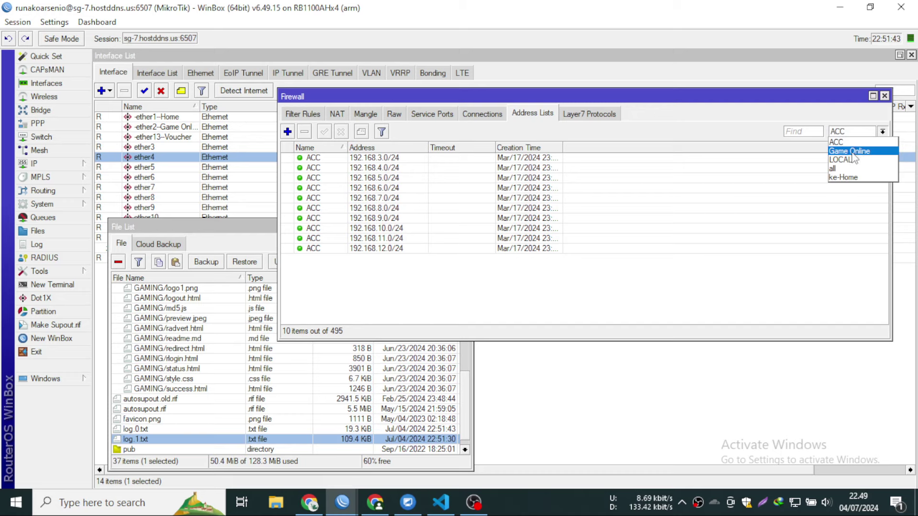
pyautogui.click(854, 149)
pyautogui.click(846, 135)
pyautogui.click(843, 163)
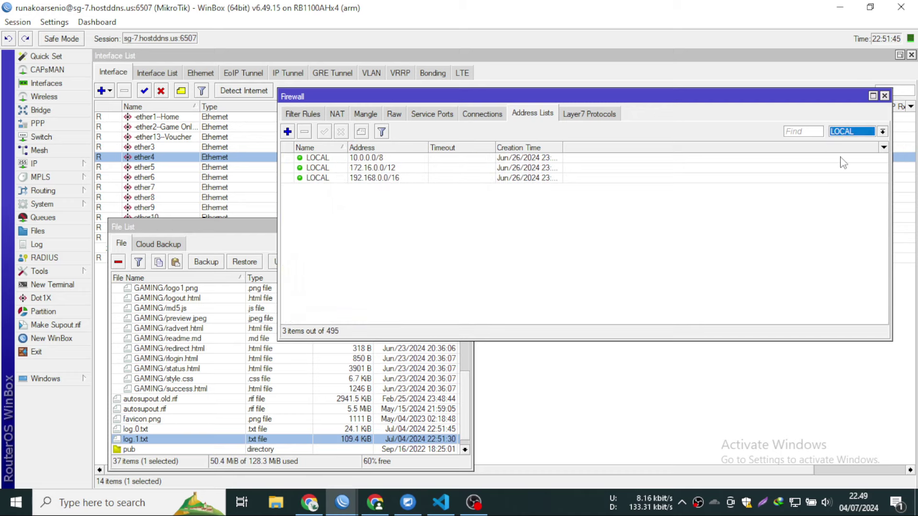
pyautogui.click(853, 134)
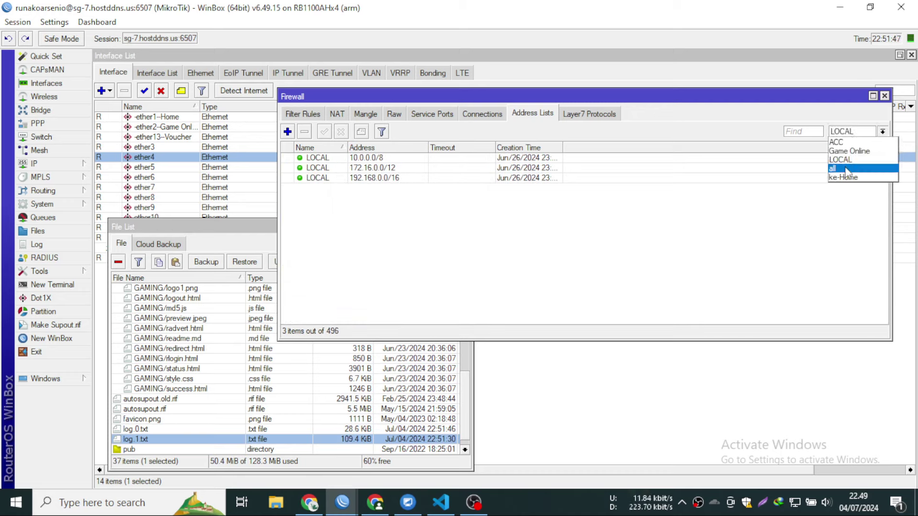
pyautogui.click(844, 168)
pyautogui.click(846, 131)
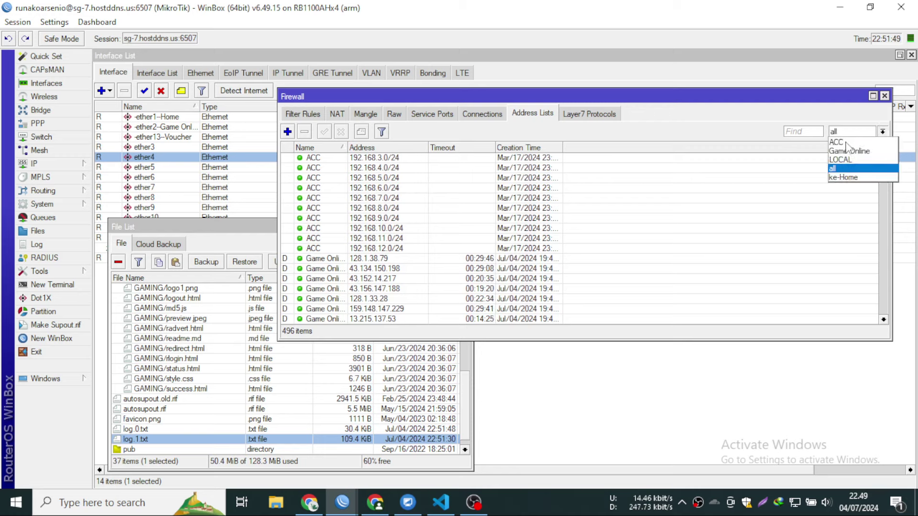
pyautogui.click(843, 178)
# Compare the firewall's Raw, Mangle and NAT rules again, ending on the Raw rules
pyautogui.click(394, 114)
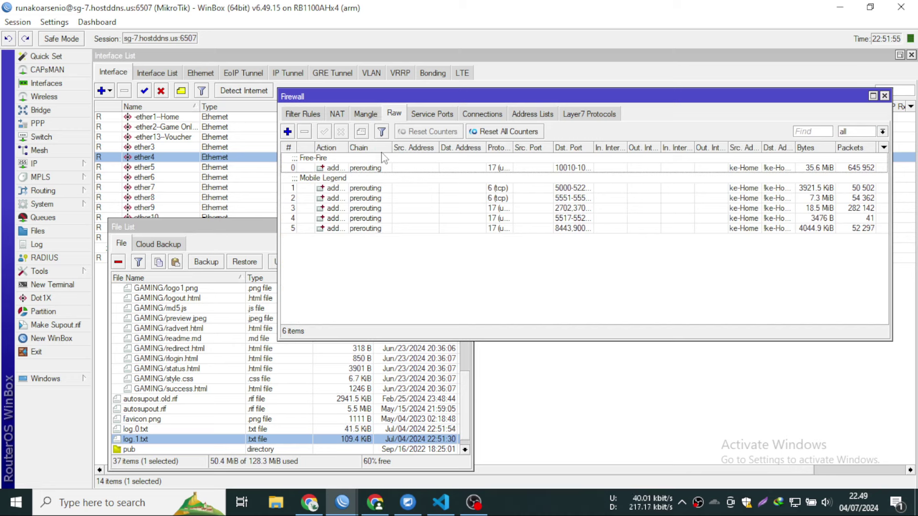
pyautogui.click(372, 115)
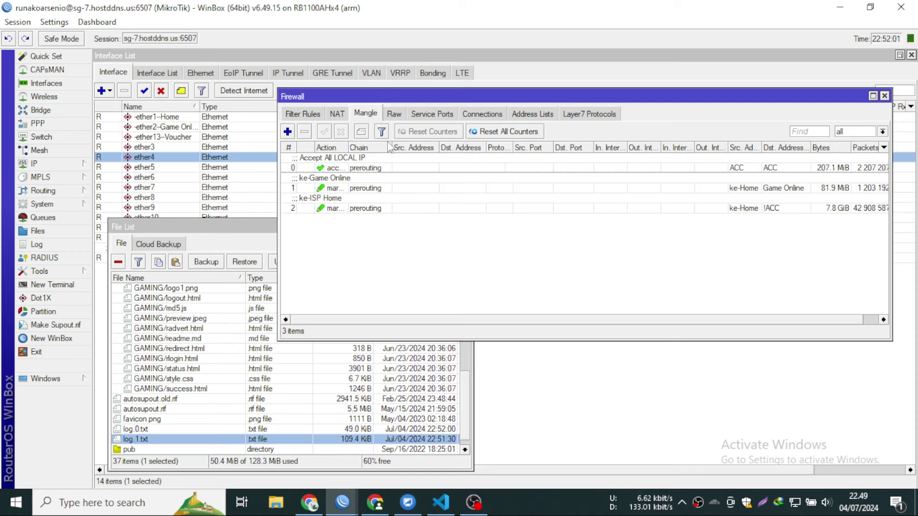
pyautogui.click(339, 115)
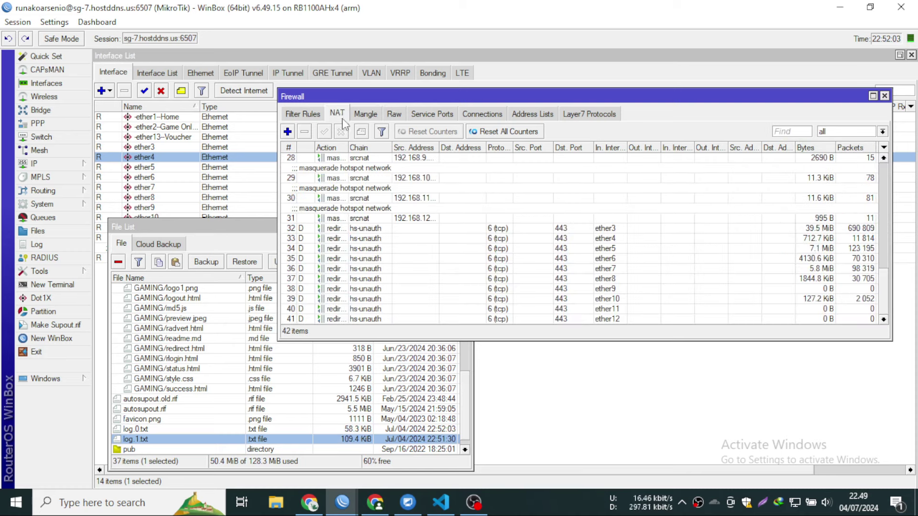
pyautogui.click(378, 114)
pyautogui.click(394, 115)
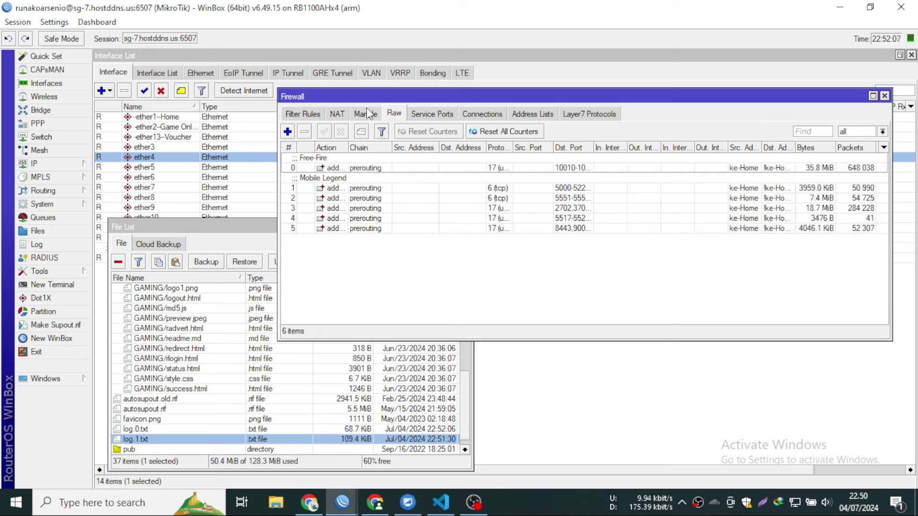
# Filter the firewall address lists to Game Online
pyautogui.click(532, 114)
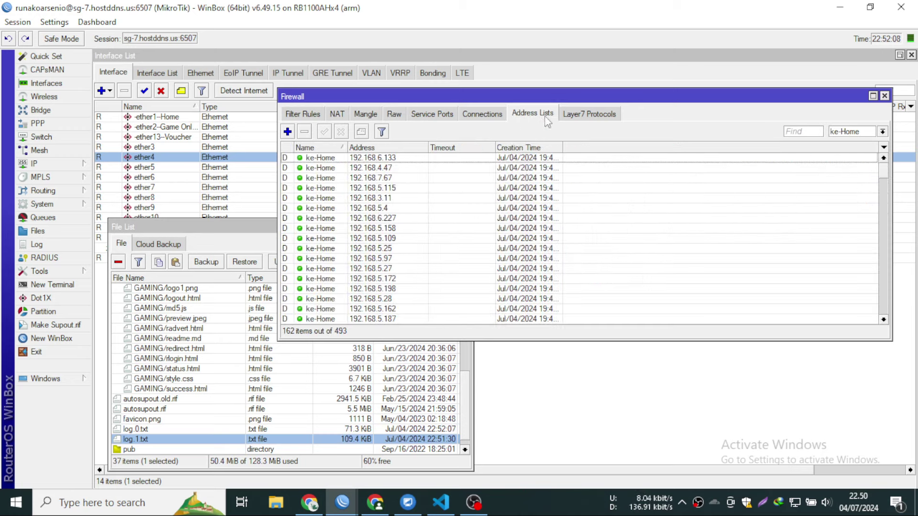
pyautogui.click(882, 132)
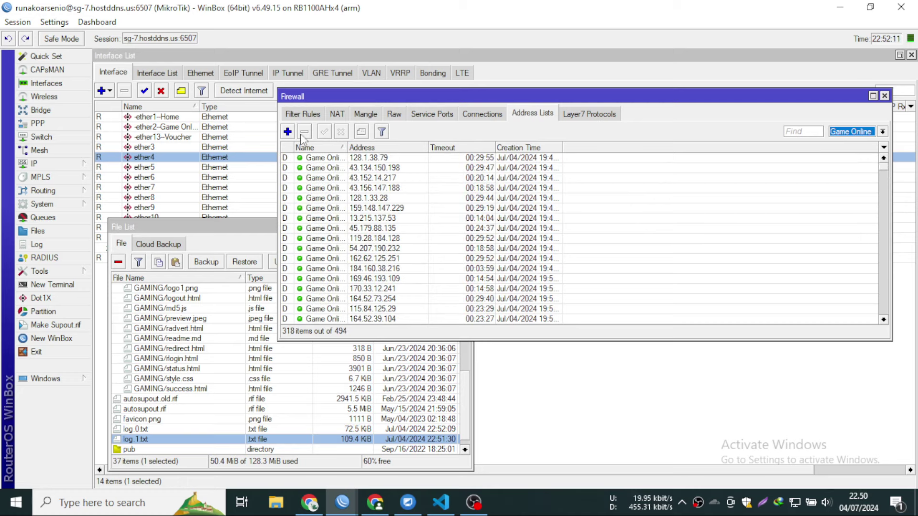
# Compare the firewall's Mangle, NAT and Filter rules, return to Mangle, and check the log.0.txt file in the file list
pyautogui.click(371, 114)
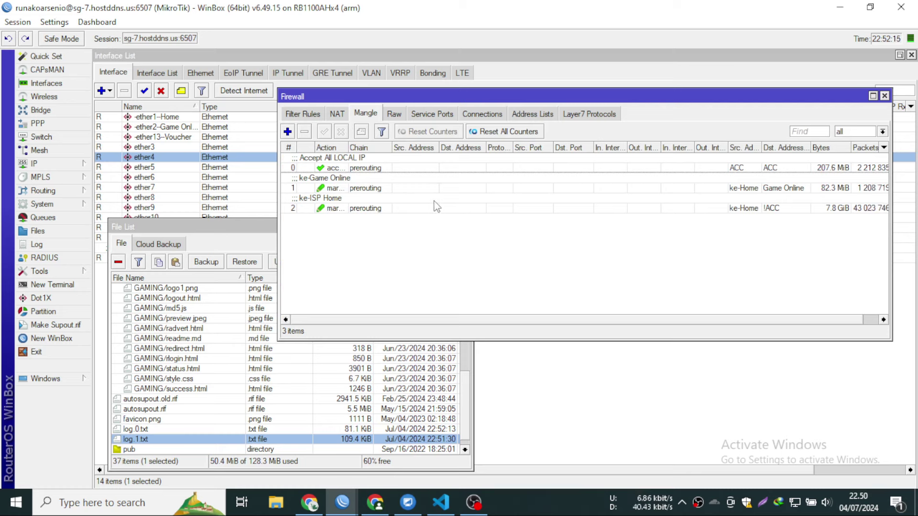
pyautogui.click(337, 115)
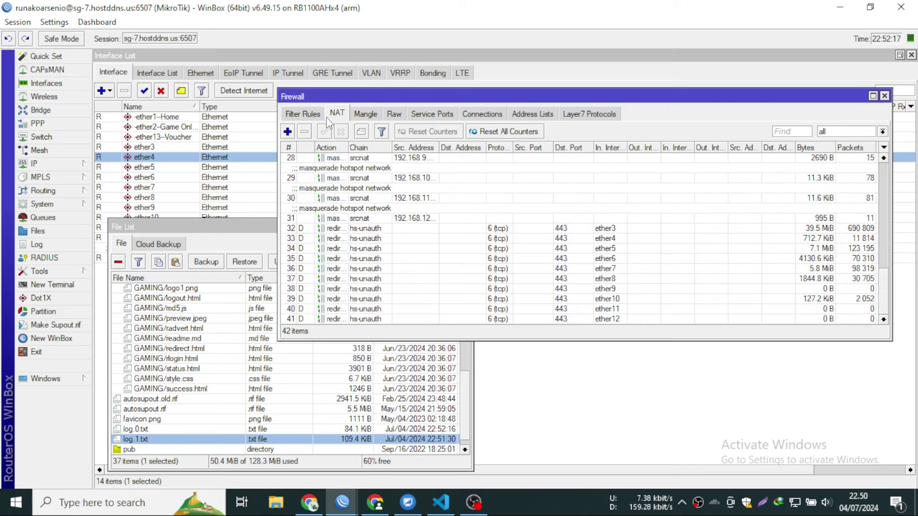
pyautogui.click(304, 115)
pyautogui.click(337, 115)
pyautogui.click(366, 114)
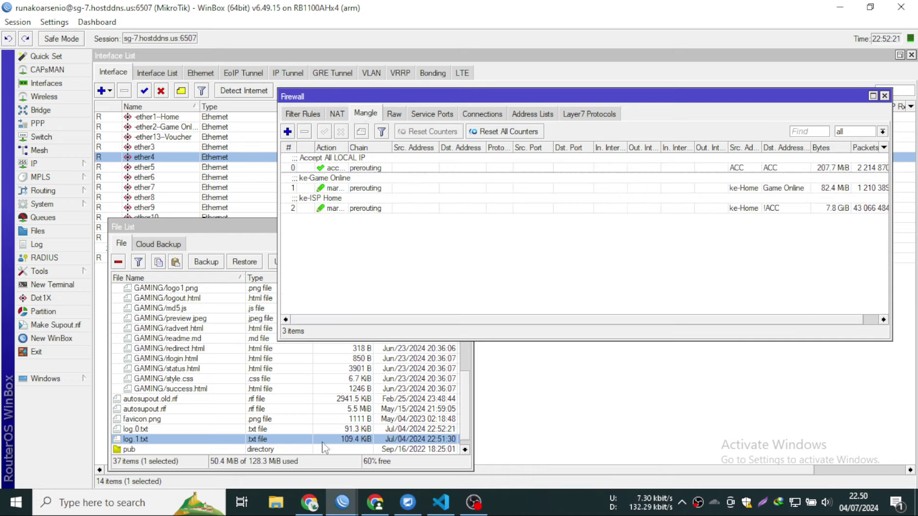
pyautogui.click(335, 430)
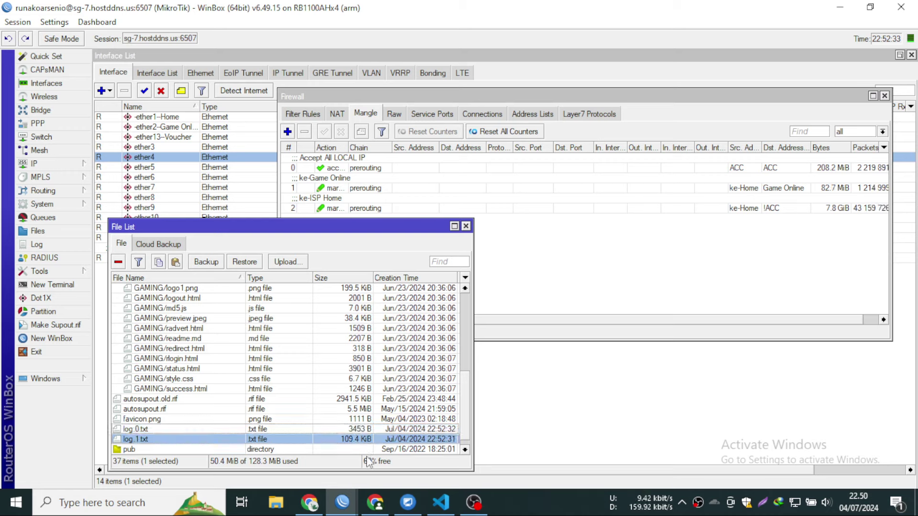
# Compare the firewall's Raw and Mangle rules and move the Firewall window to uncover the interface traffic readings
pyautogui.click(578, 314)
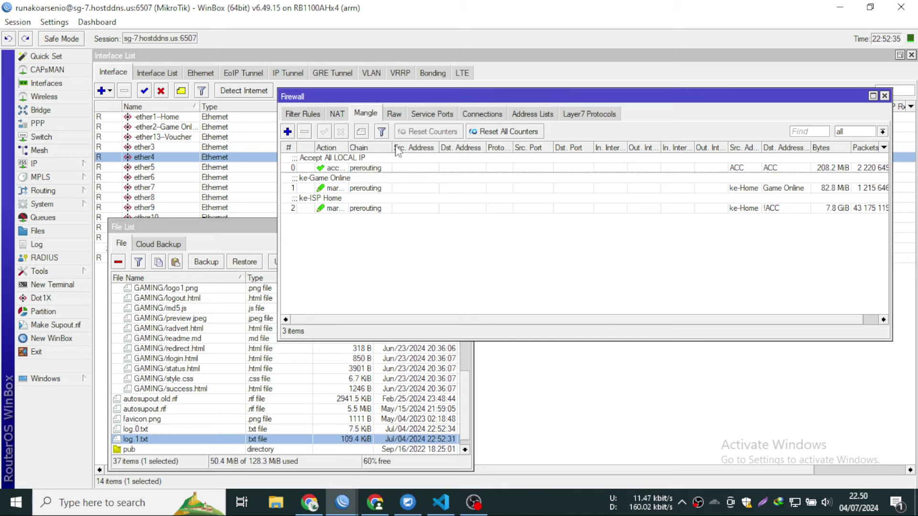
pyautogui.click(394, 115)
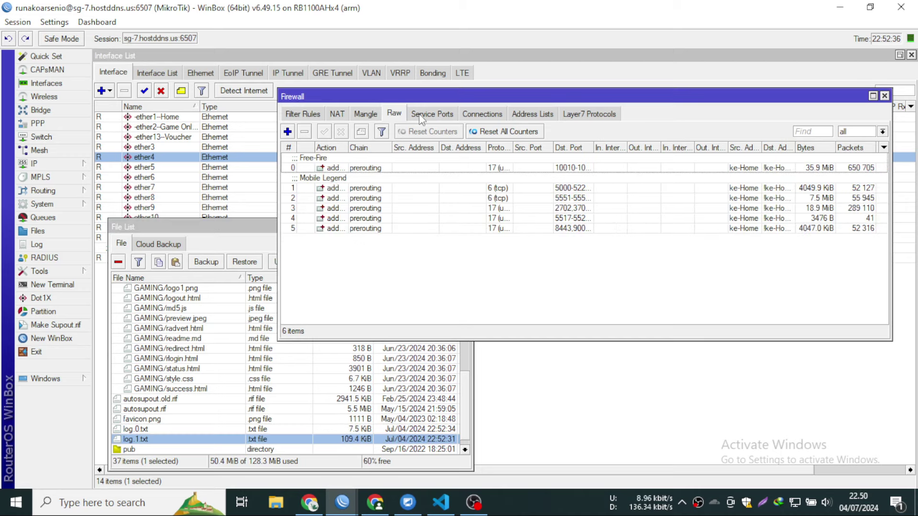
pyautogui.click(372, 113)
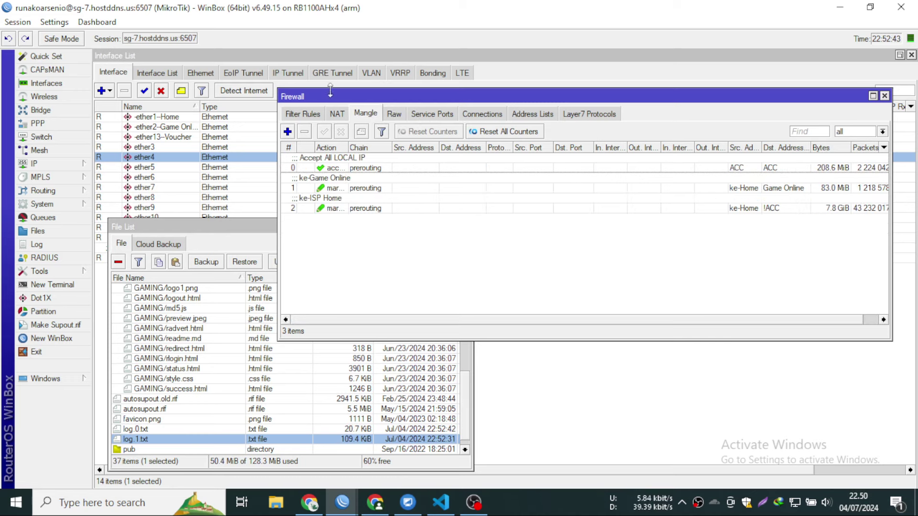
pyautogui.moveTo(328, 96); pyautogui.dragTo(335, 171)
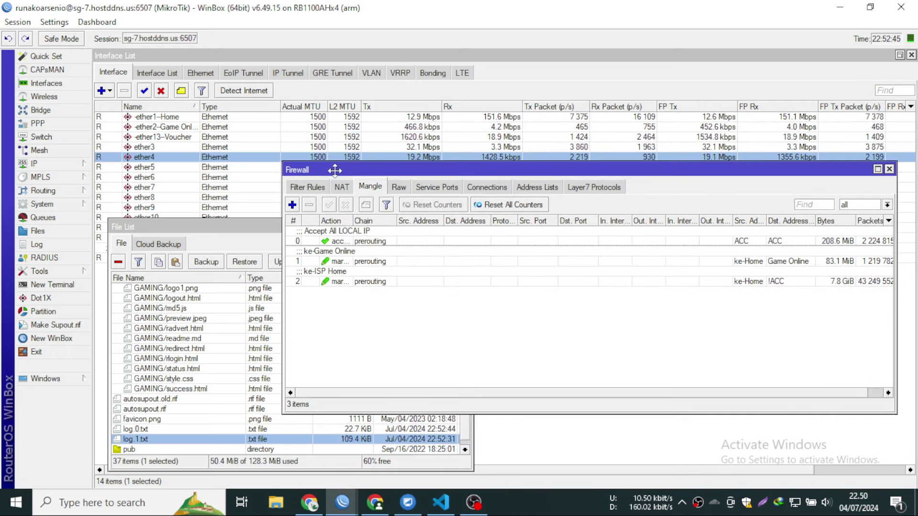
# Show the simple queues in a maximized list, sorted by name in descending order, with the Name column widened to full length
pyautogui.click(89, 218)
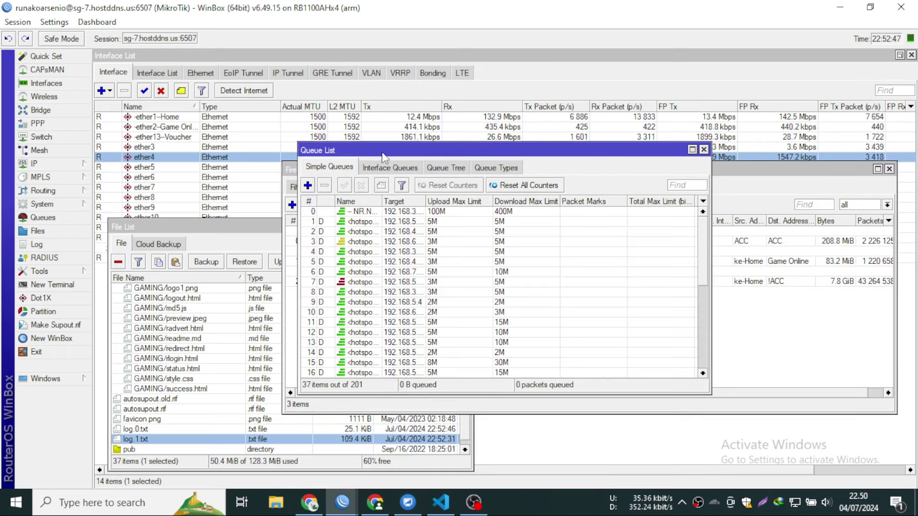
pyautogui.doubleClick(383, 154)
pyautogui.click(162, 107)
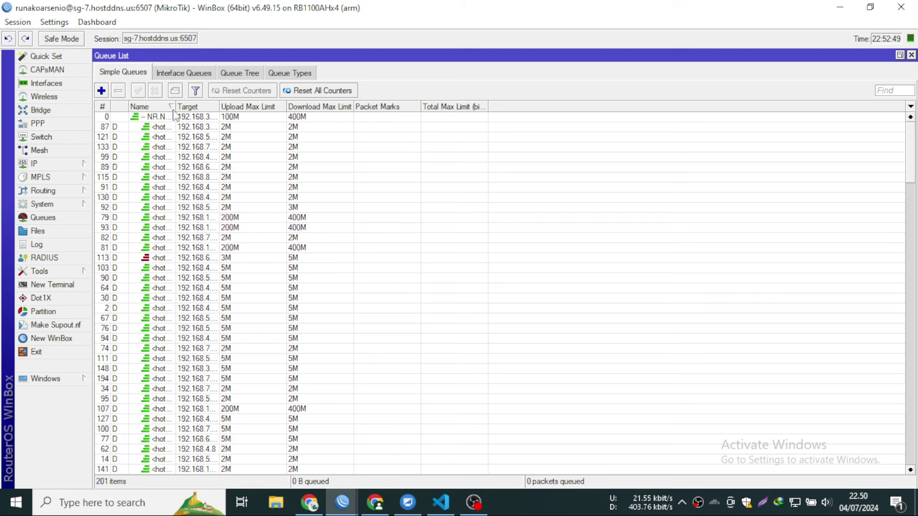
pyautogui.doubleClick(175, 107)
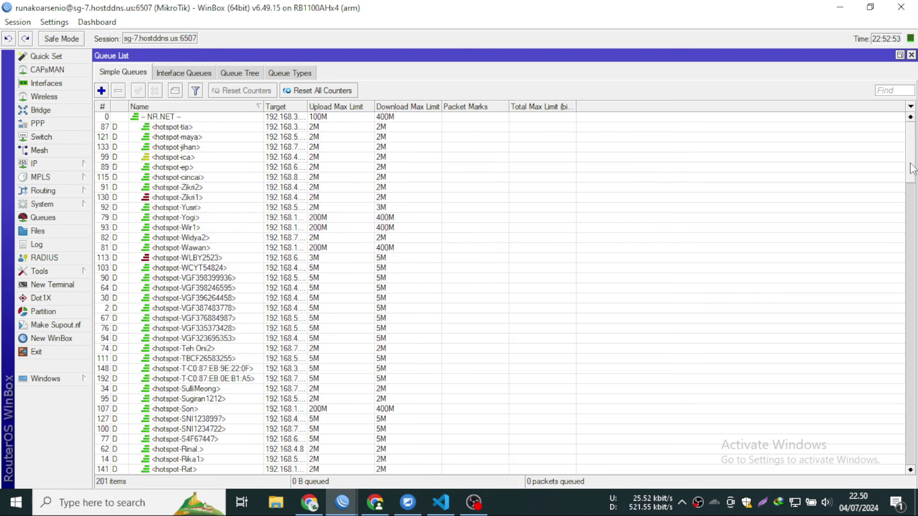
# Examine the hotspot queues near the end of the list, comparing the bandwidth limits of hotspot-18b and two other entries
pyautogui.moveTo(910, 164); pyautogui.dragTo(890, 456)
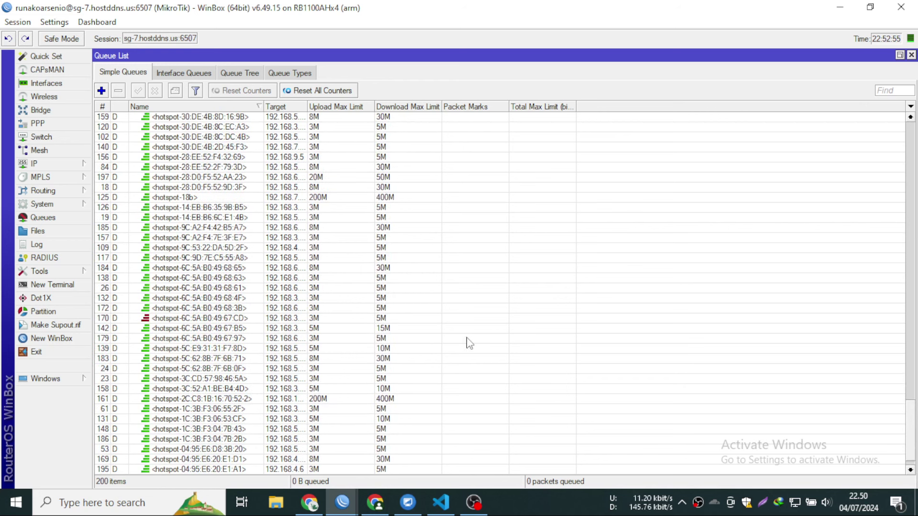
pyautogui.click(242, 187)
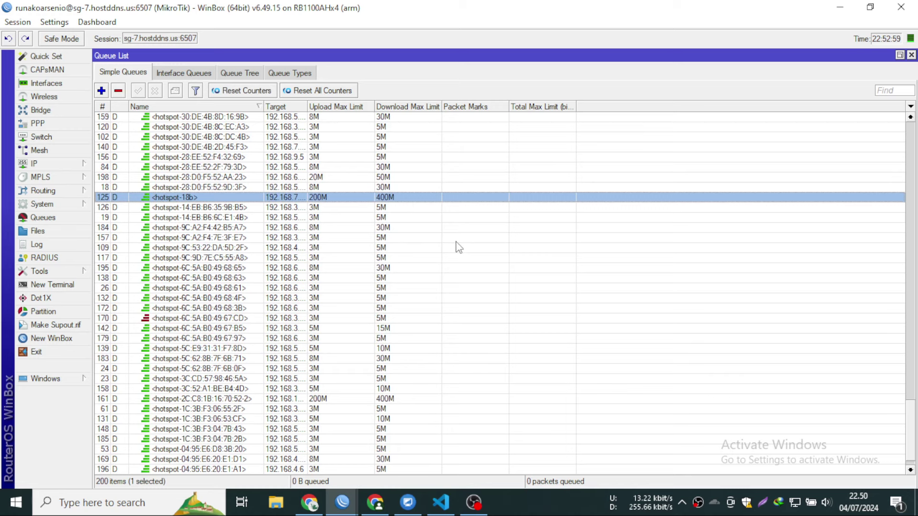
pyautogui.click(398, 217)
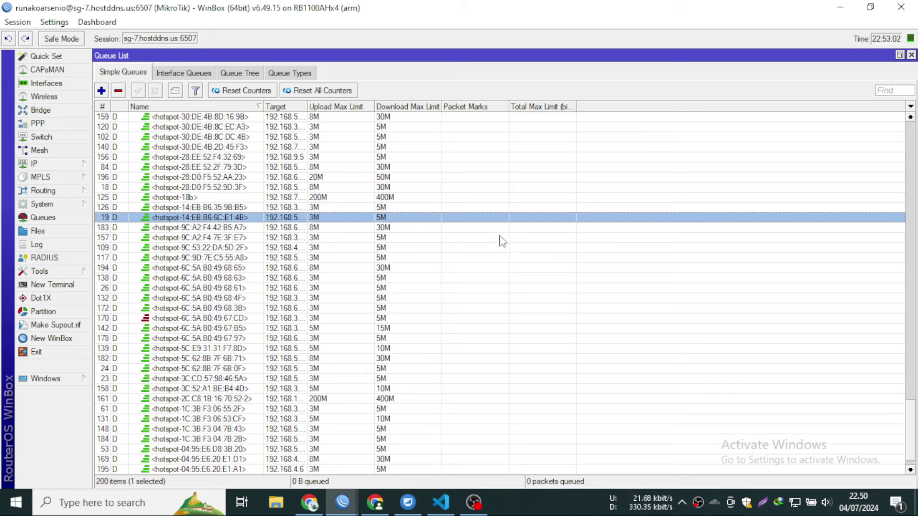
pyautogui.click(261, 398)
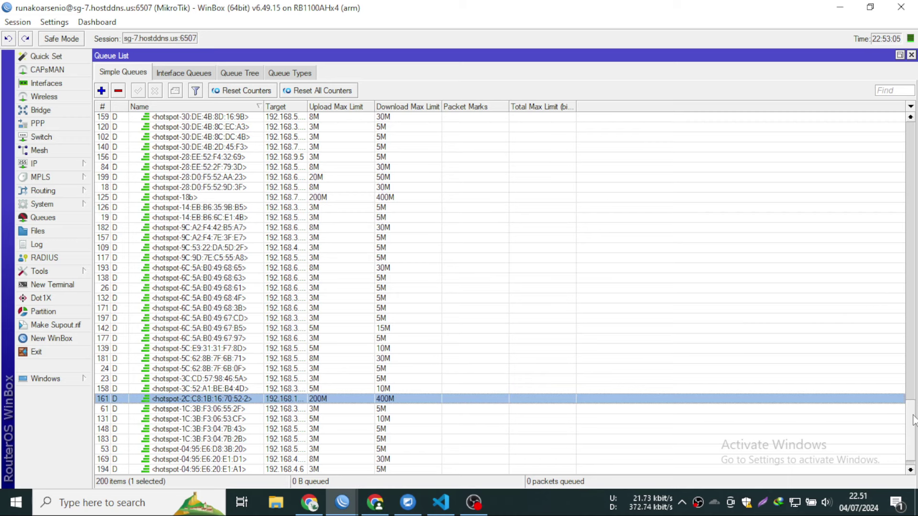
pyautogui.moveTo(913, 418); pyautogui.dragTo(889, 102)
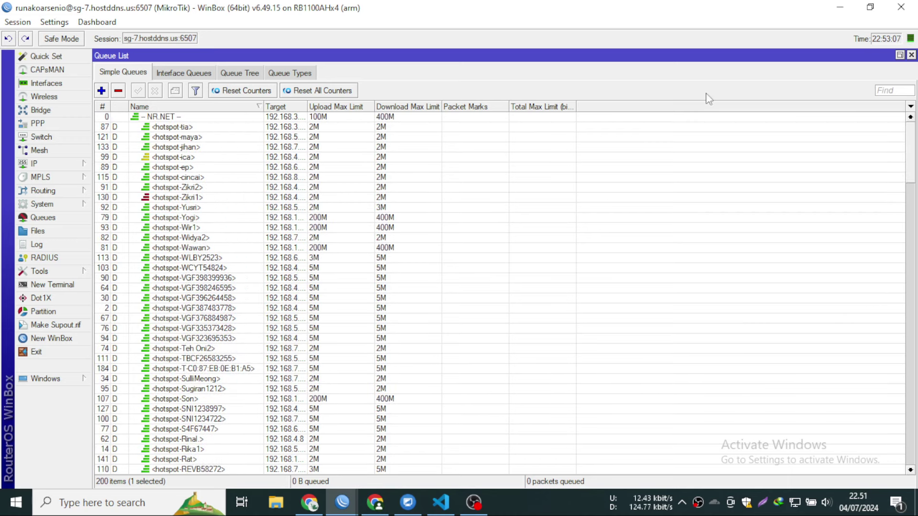
# Examine the queue tree and the queue types, ending back on the simple queues
pyautogui.click(242, 74)
pyautogui.click(272, 75)
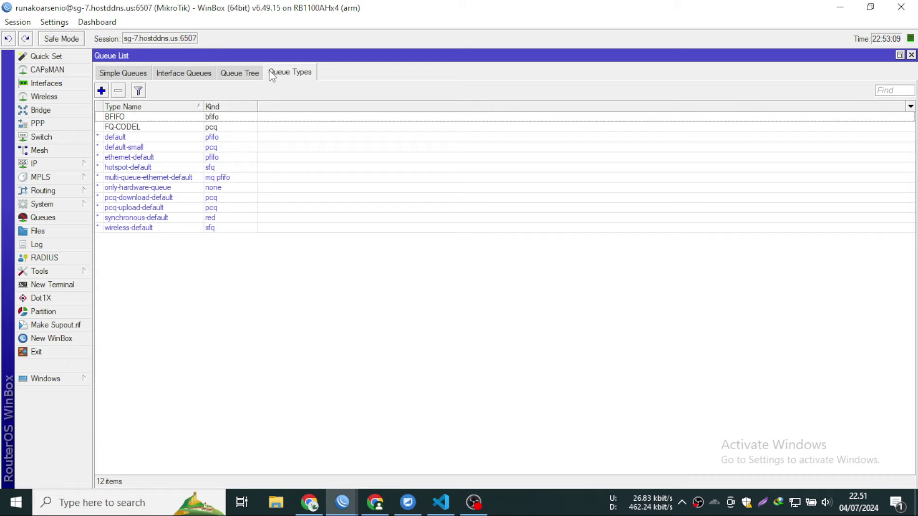
pyautogui.click(121, 76)
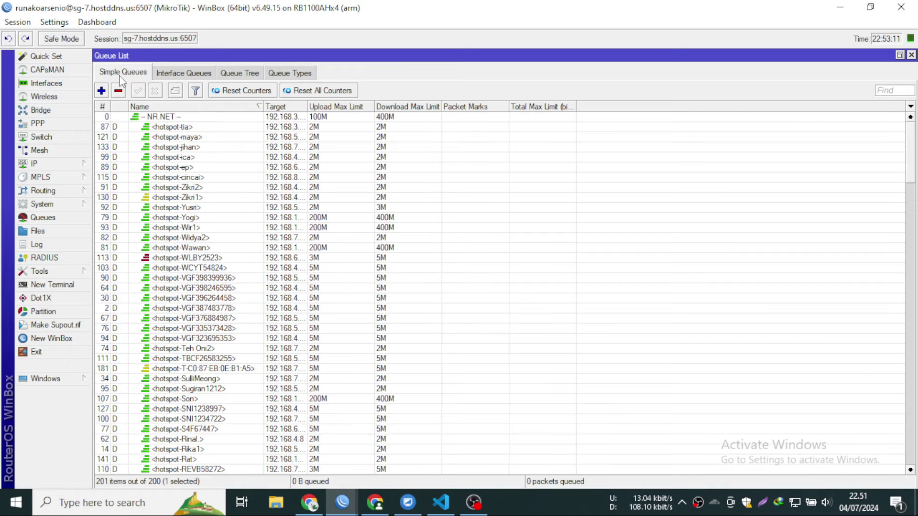
# Examine the NR.NET simple queue's general, traffic and total settings, and close it without changes
pyautogui.doubleClick(165, 116)
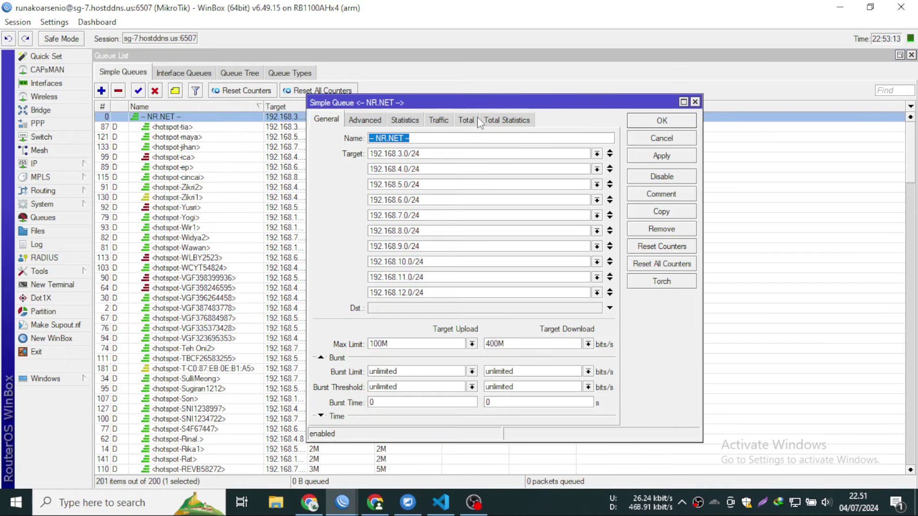
pyautogui.click(456, 120)
pyautogui.click(447, 119)
pyautogui.click(466, 120)
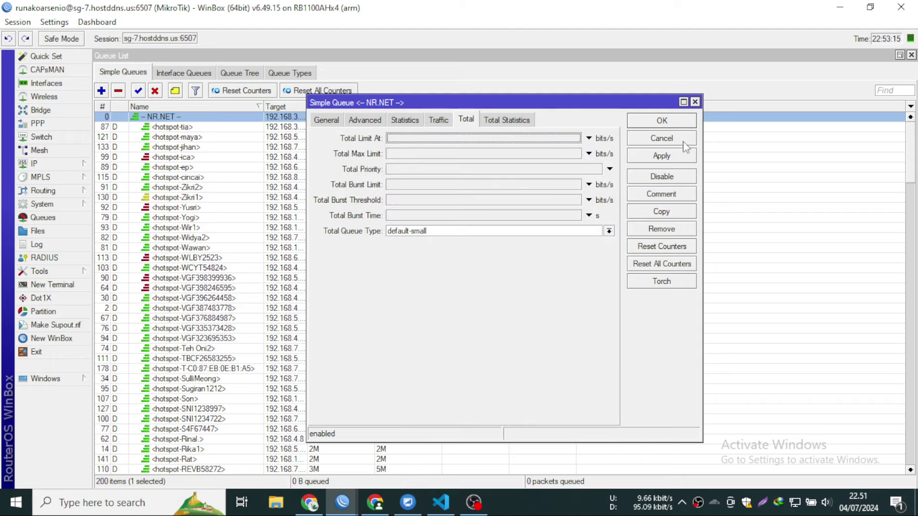
pyautogui.click(661, 138)
# Recheck the queue tree and queue types, and close the queue list to return to the firewall's Mangle rules
pyautogui.click(245, 74)
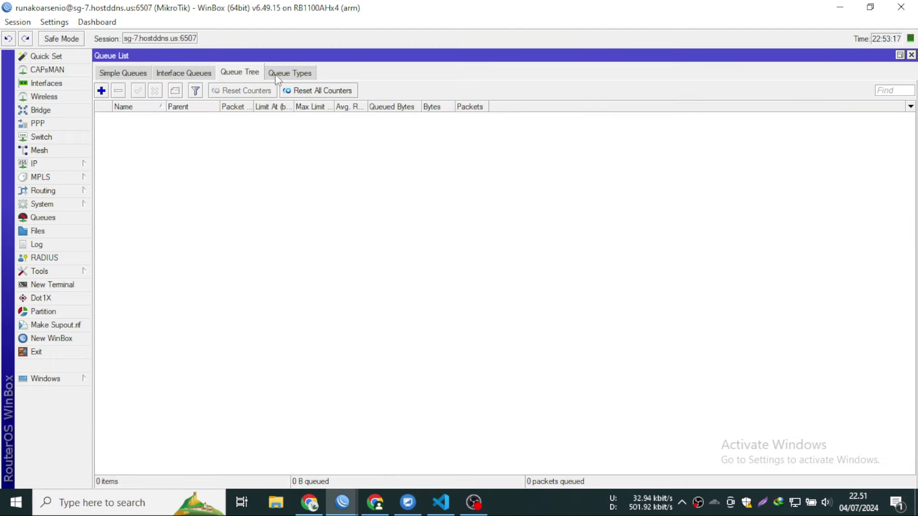
pyautogui.click(281, 76)
pyautogui.press('Escape')
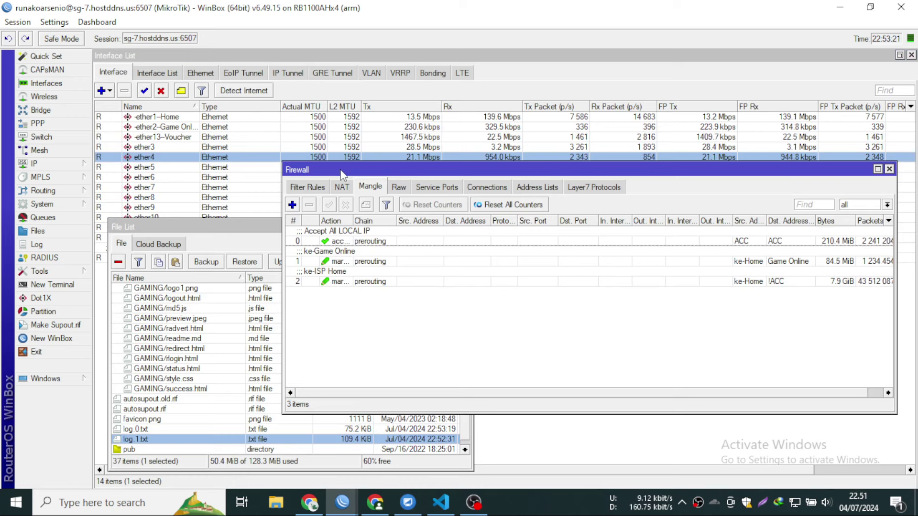
pyautogui.moveTo(341, 173); pyautogui.dragTo(351, 155)
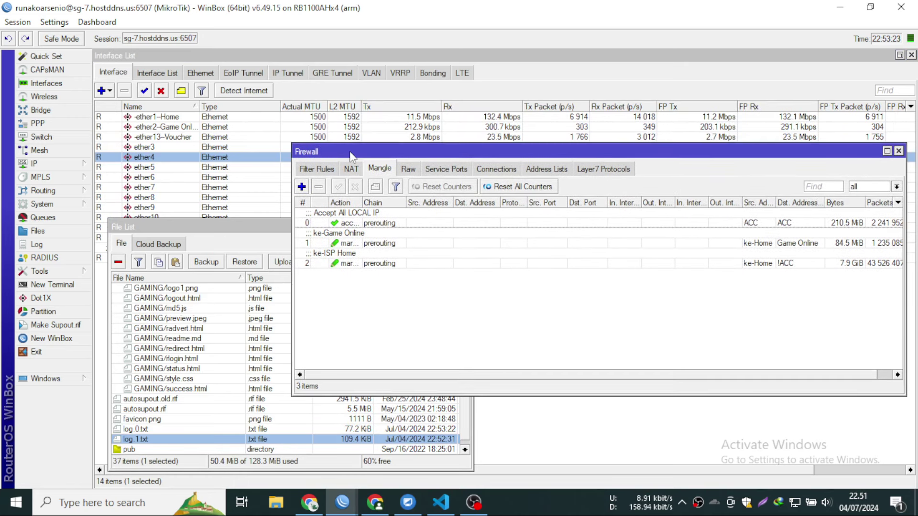